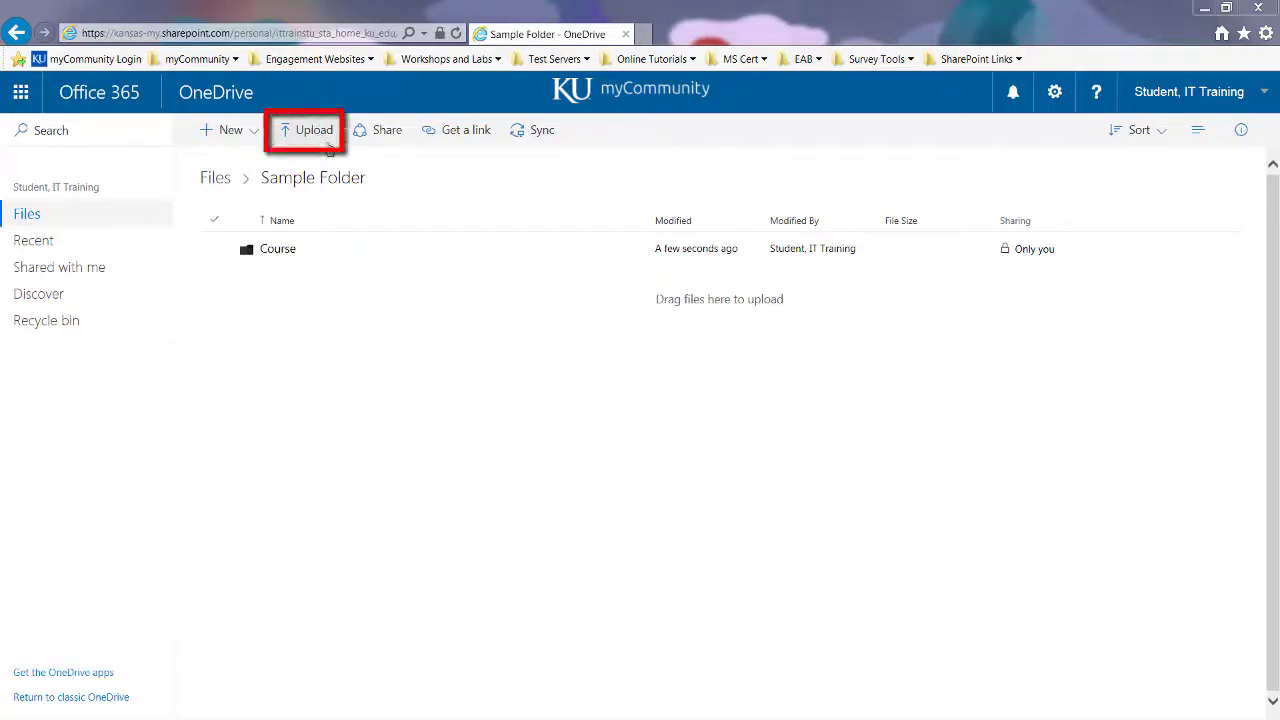
Step: Upload Paper.docx into Sample Folder using the Upload button
{"action": "left_click", "coordinate": [329, 148]}
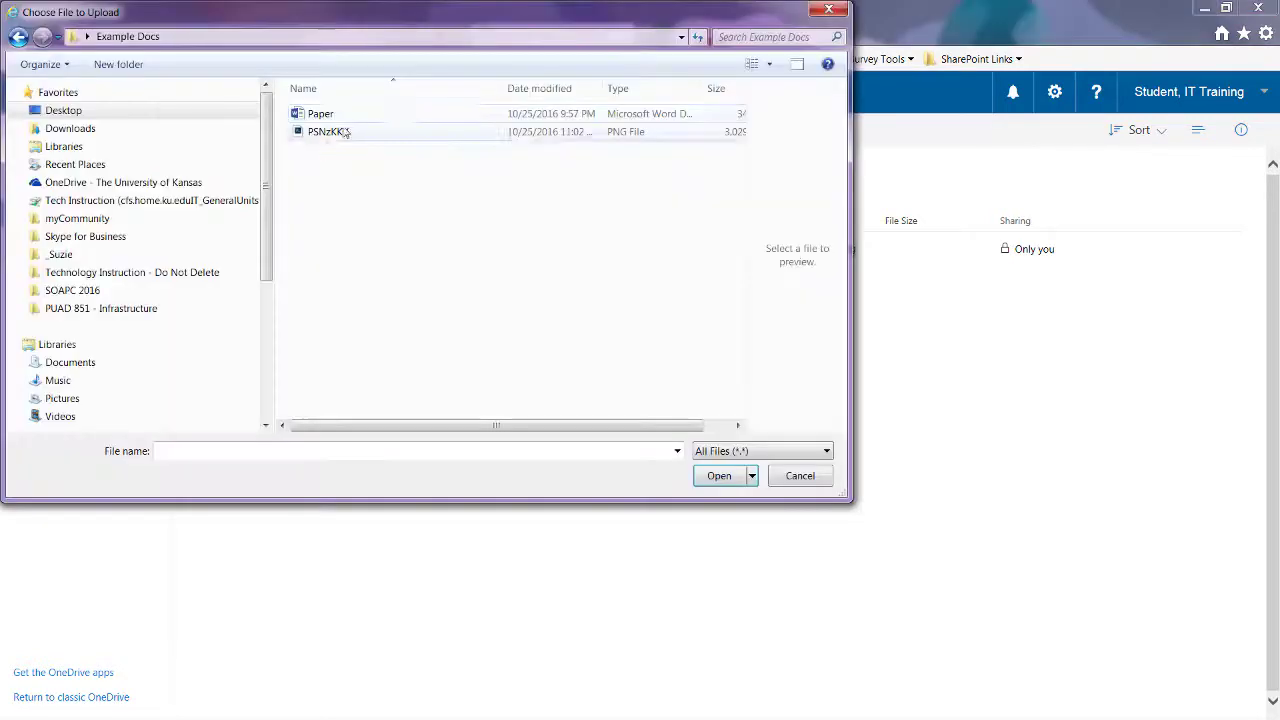
{"action": "left_click", "coordinate": [320, 113]}
{"action": "left_click", "coordinate": [719, 475]}
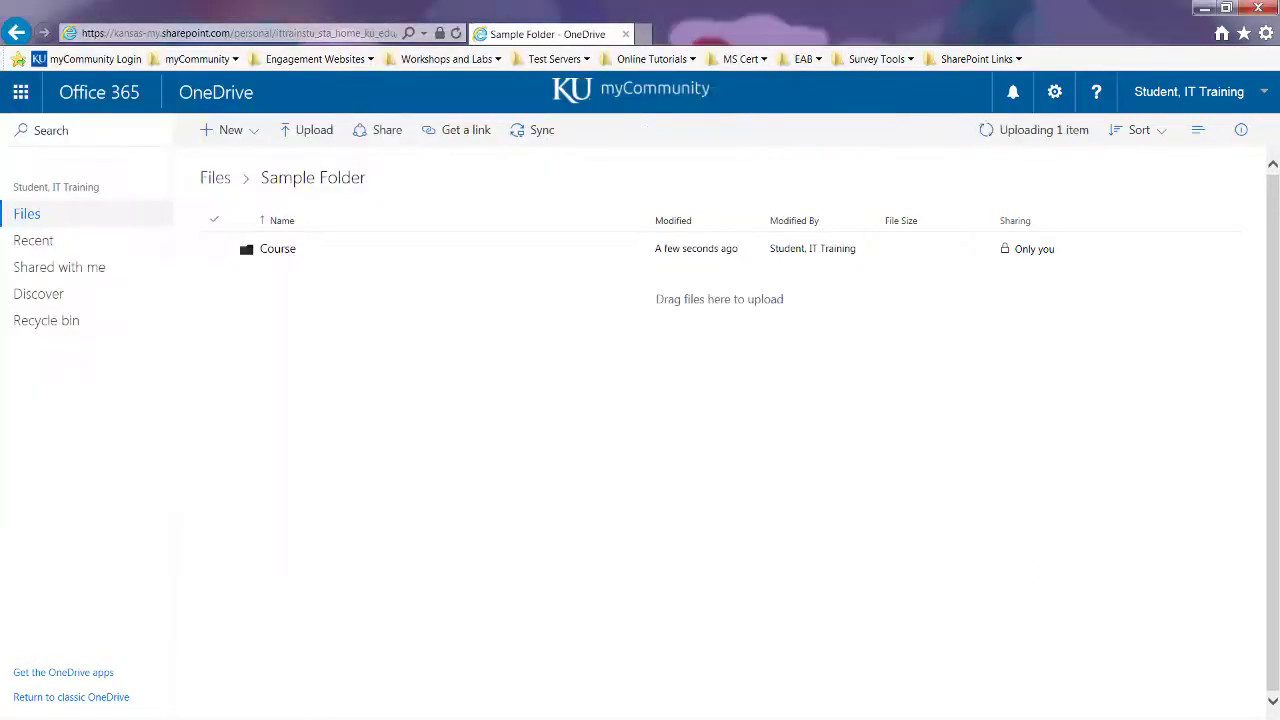
Step: Drag the PSNzKKV.png map image from Explorer into Sample Folder, then bring Example Docs back
{"action": "key", "text": "alt+Tab"}
{"action": "left_click_drag", "start_coordinate": [684, 219], "coordinate": [490, 300]}
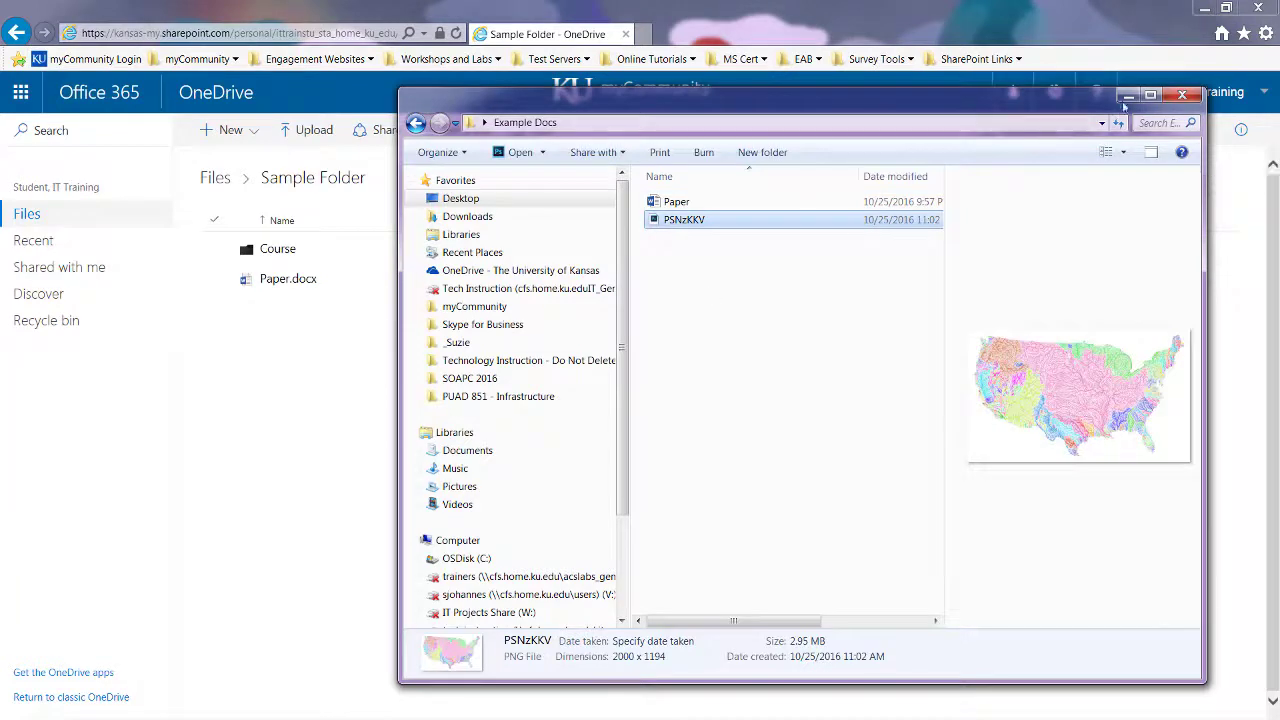
{"action": "left_click", "coordinate": [1128, 95]}
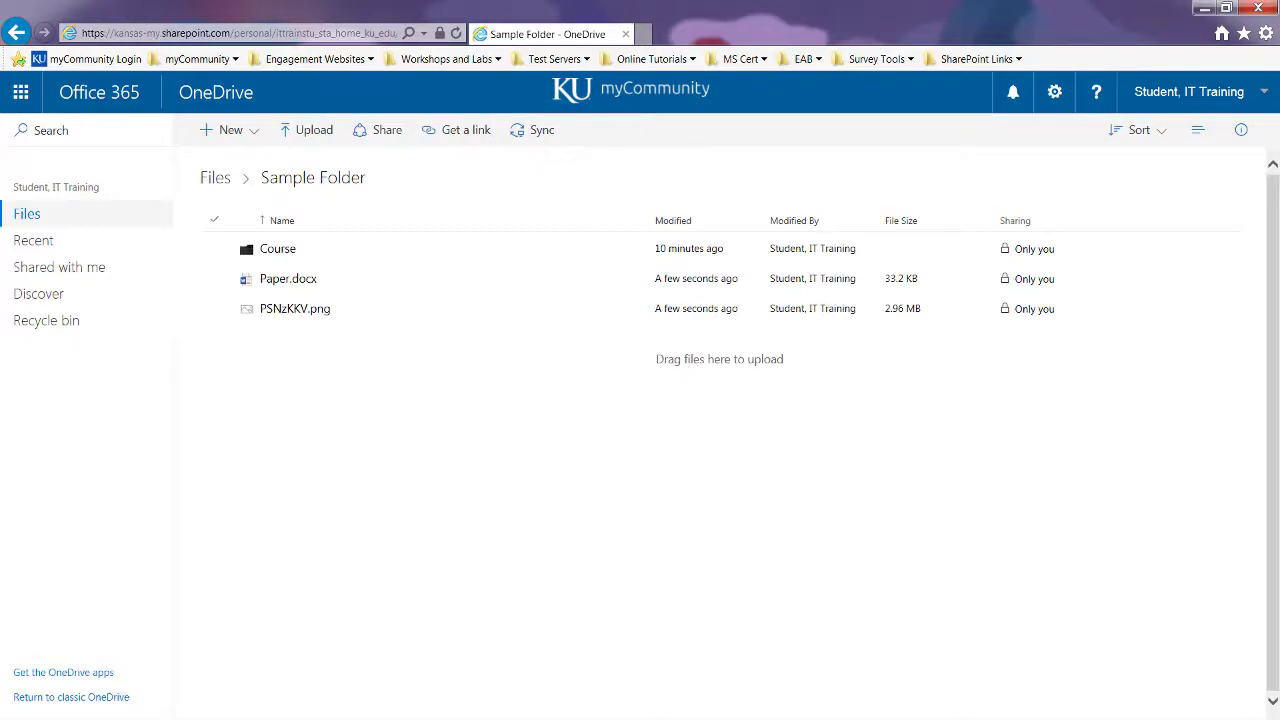
{"action": "key", "text": "alt+Tab"}
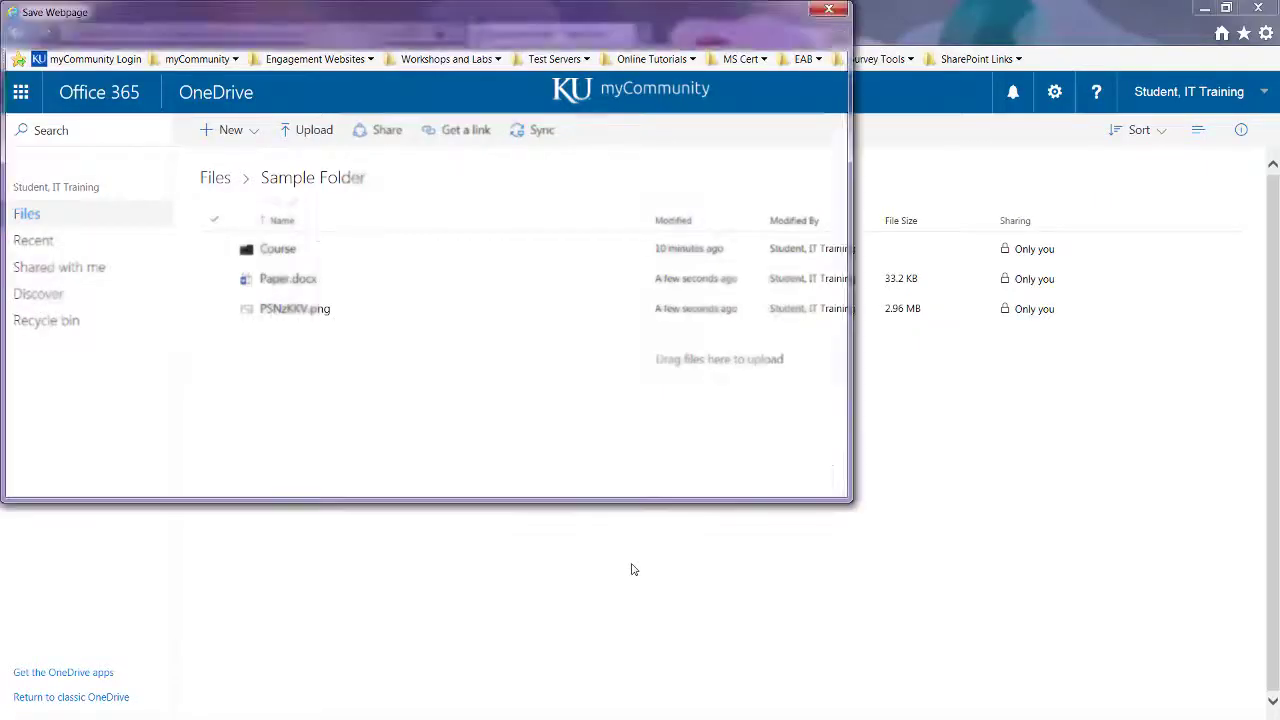
Step: Browse the OneDrive - The University of Kansas folders in a Save dialog, then return to the top-level Files list
{"action": "key", "text": "ctrl+s"}
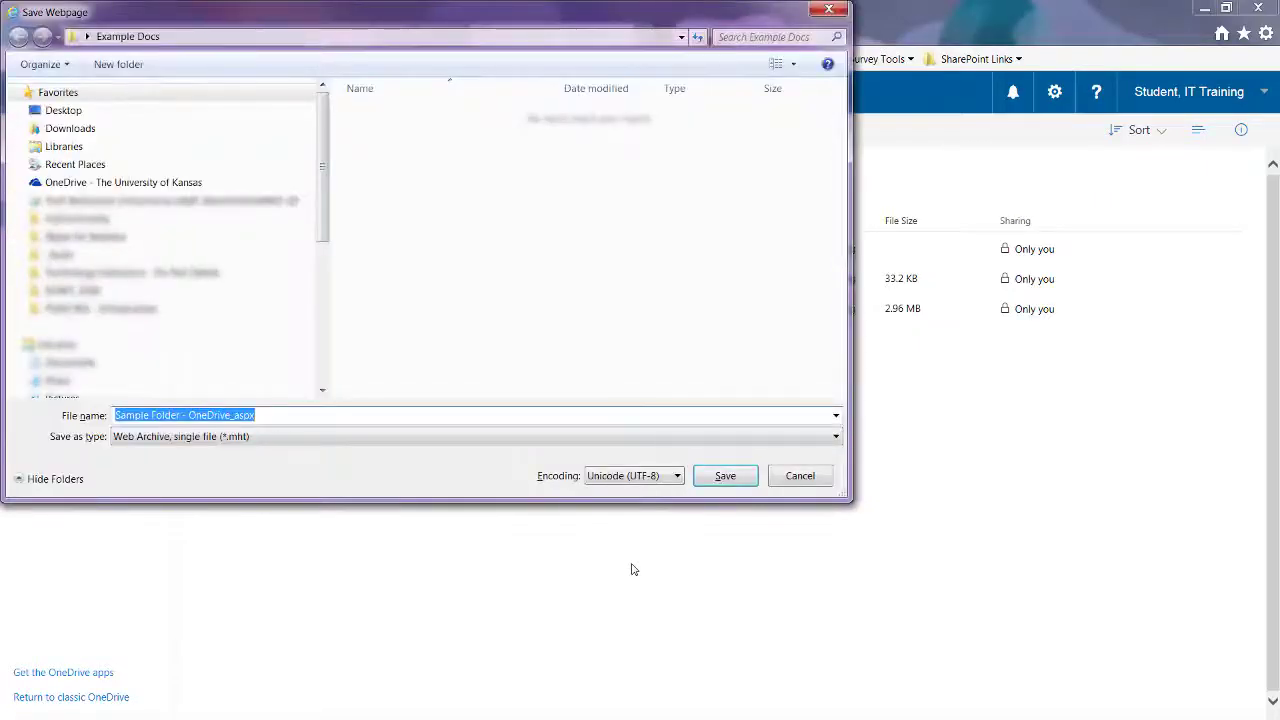
{"action": "left_click", "coordinate": [57, 185]}
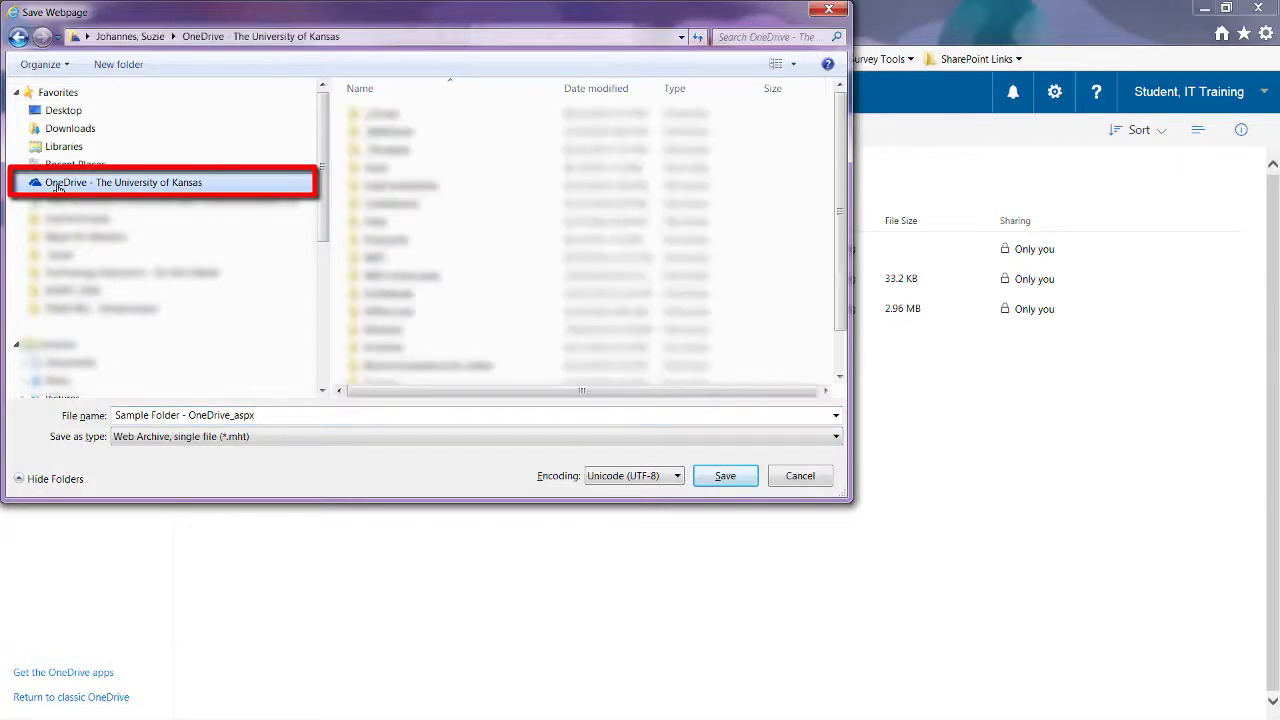
{"action": "left_click", "coordinate": [475, 436]}
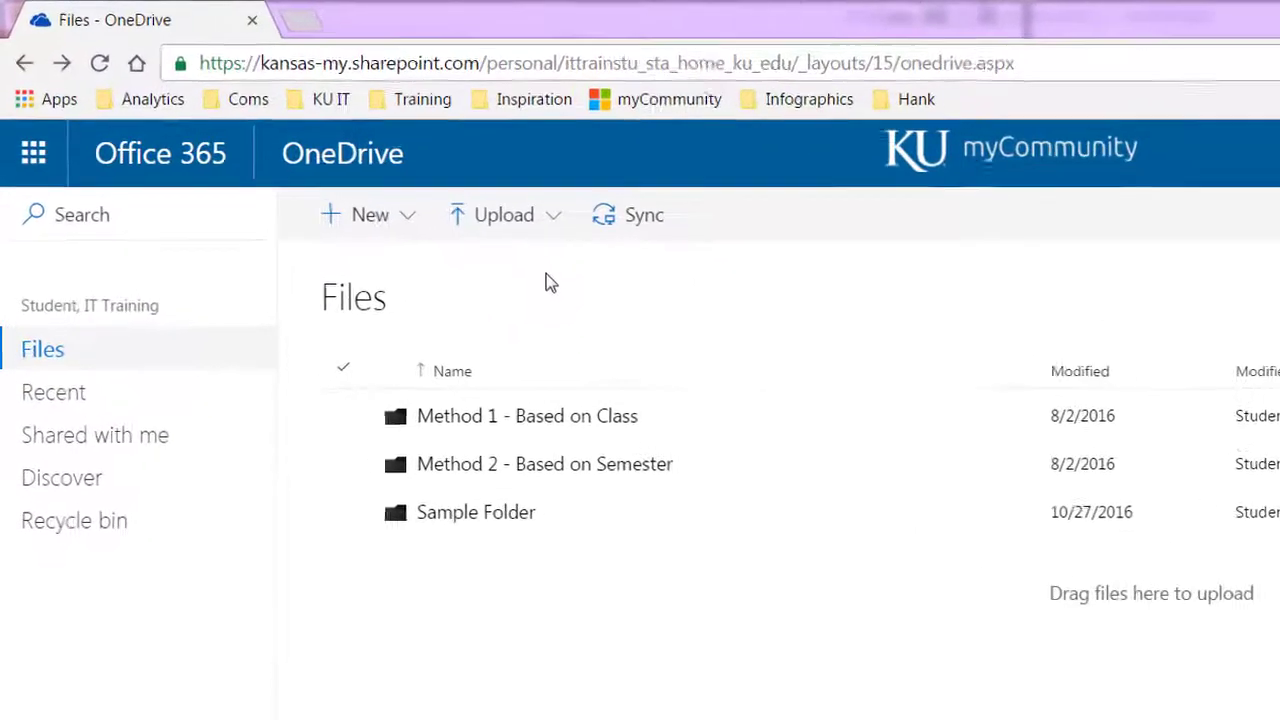
Step: Create a new Word document titled 'Sample document' and go back to the OneDrive Files list
{"action": "left_click", "coordinate": [425, 236]}
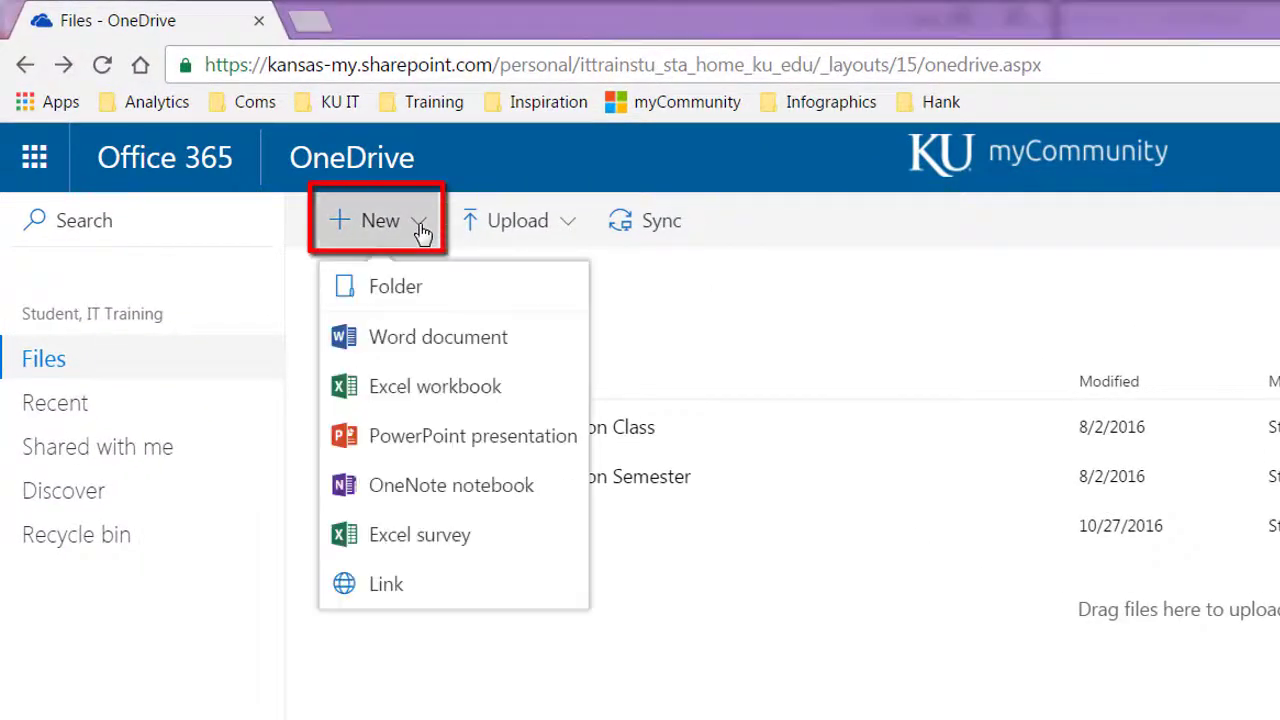
{"action": "left_click", "coordinate": [444, 337]}
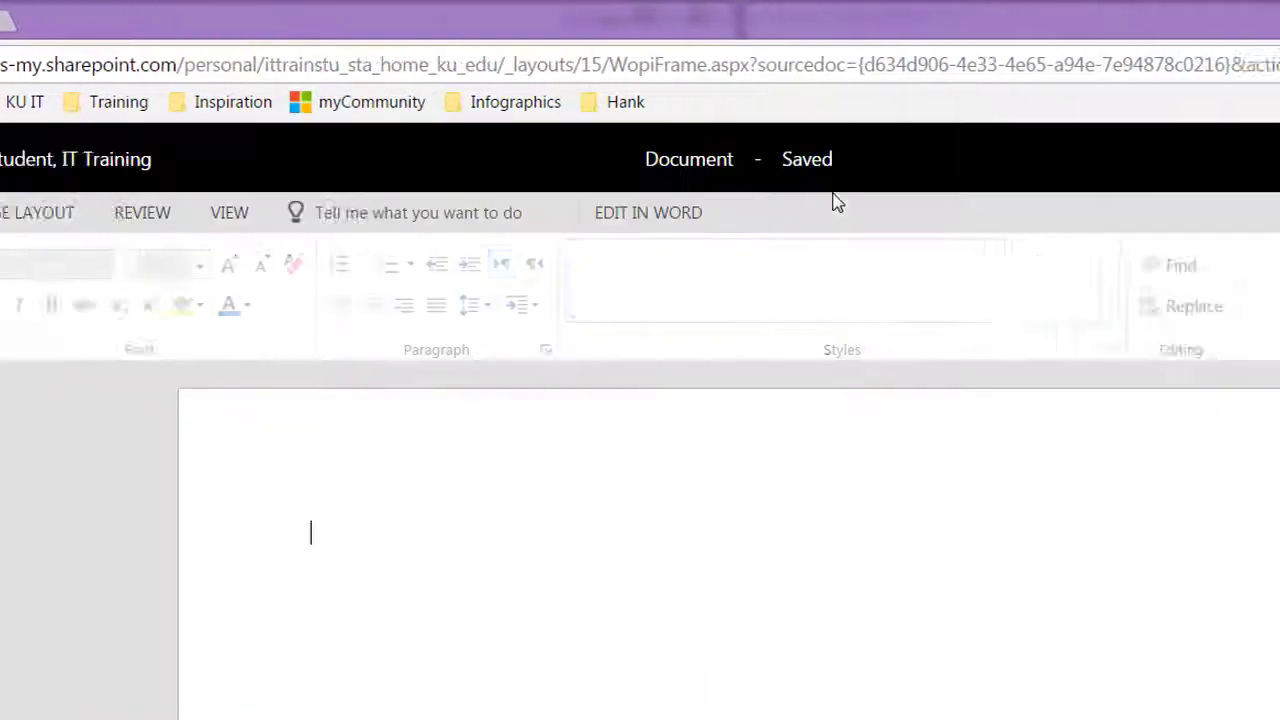
{"action": "left_click", "coordinate": [613, 158]}
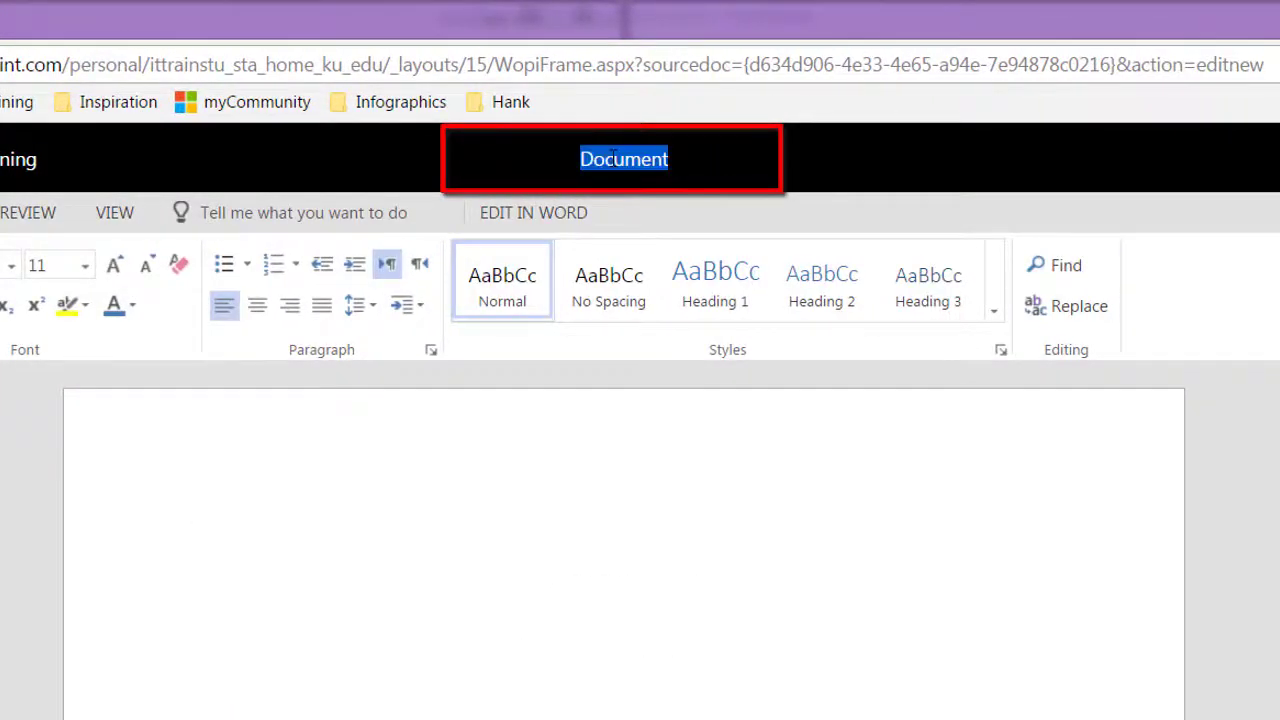
{"action": "type", "text": "Sample docume"}
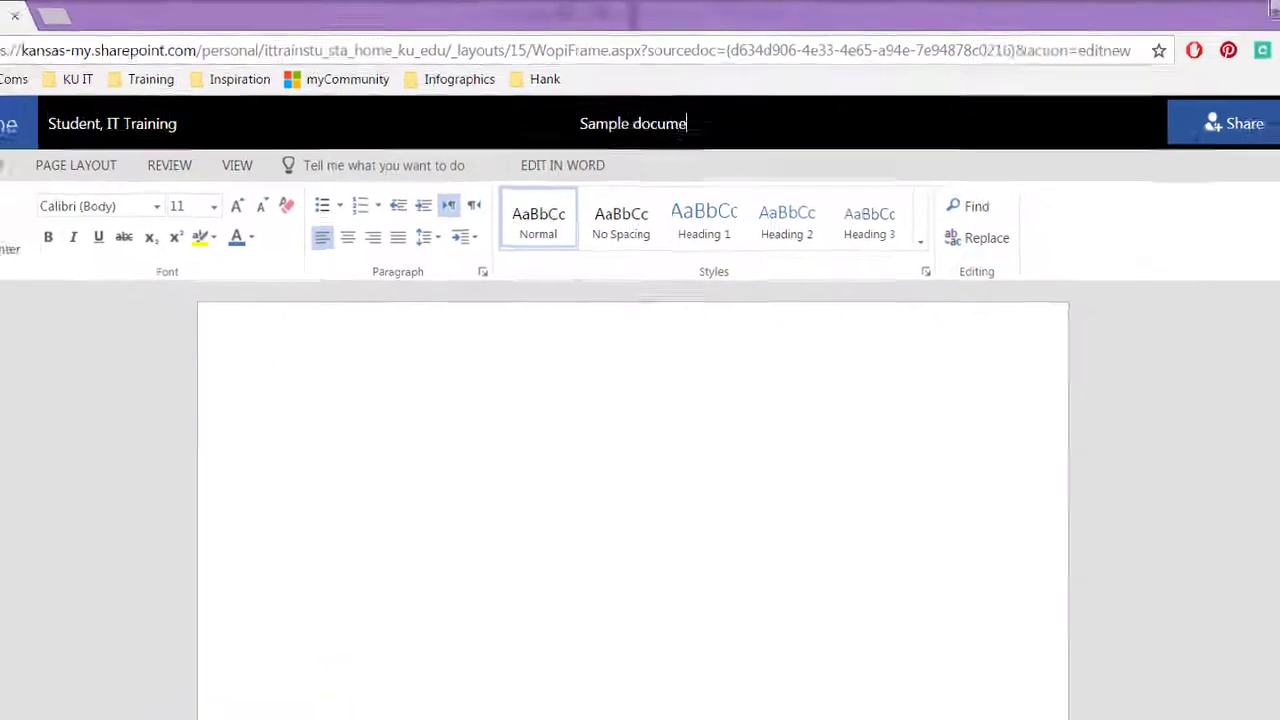
{"action": "type", "text": "nt"}
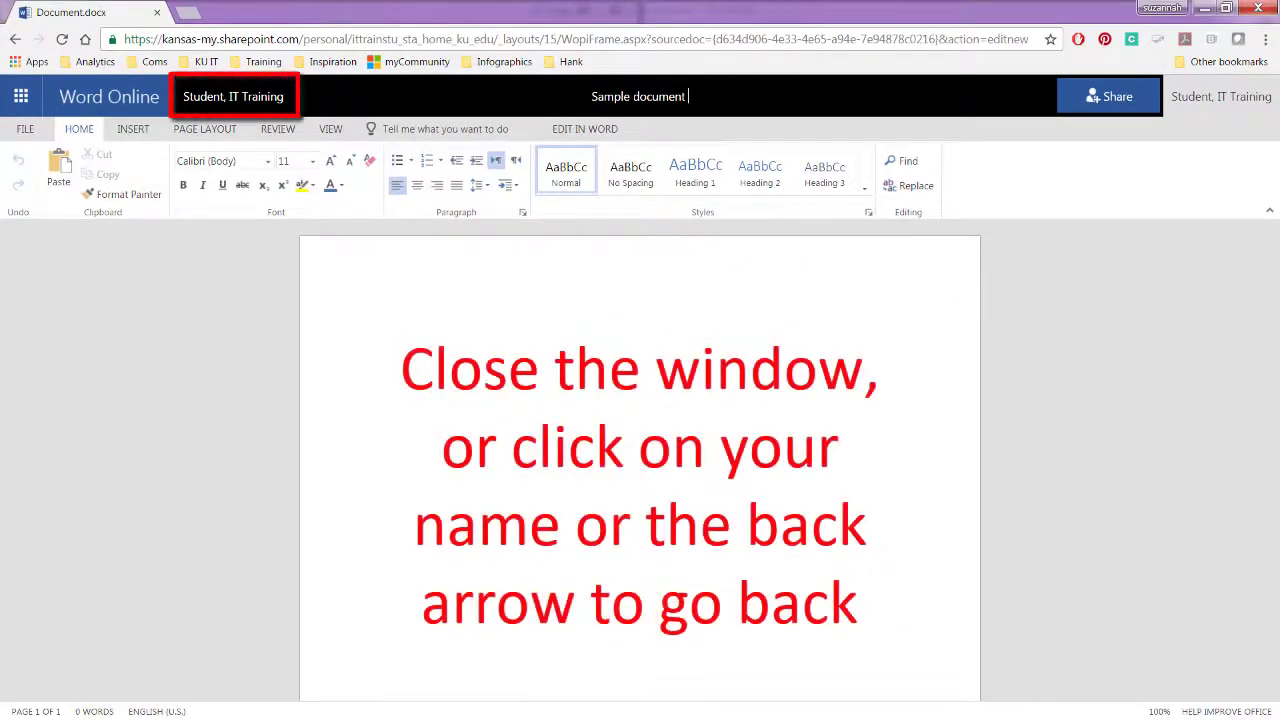
{"action": "key", "text": "Return"}
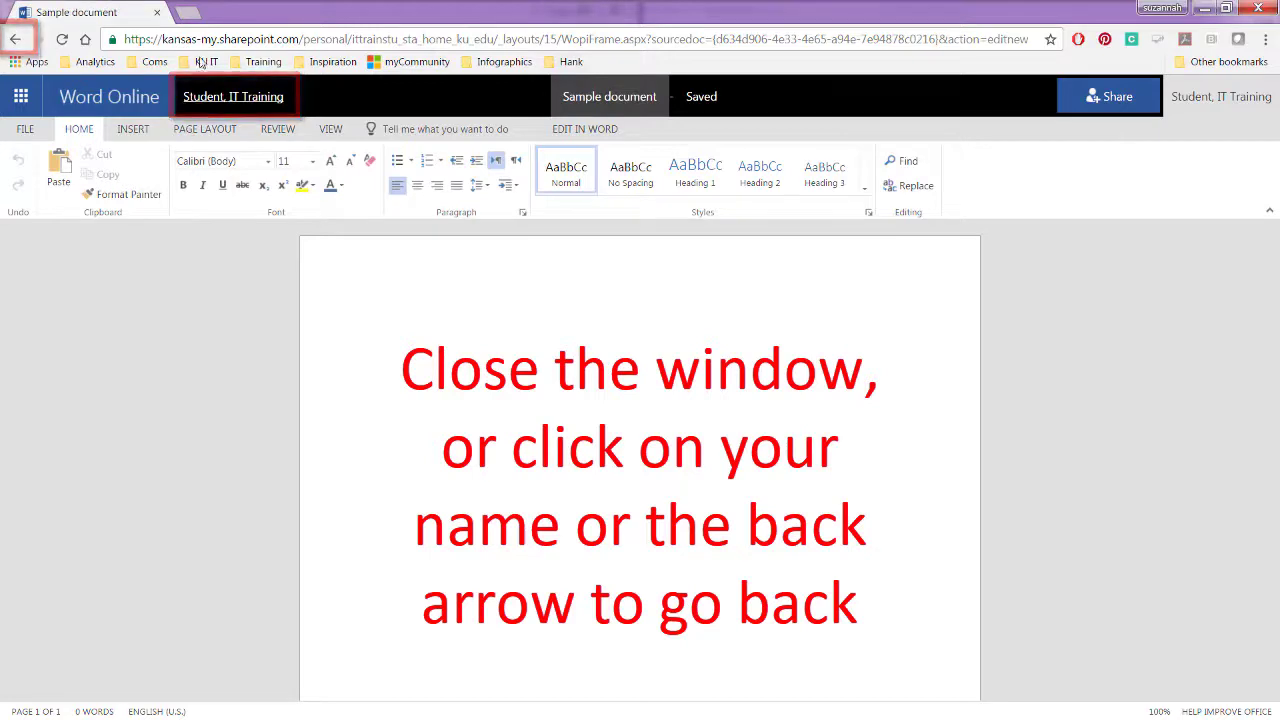
{"action": "left_click", "coordinate": [195, 100]}
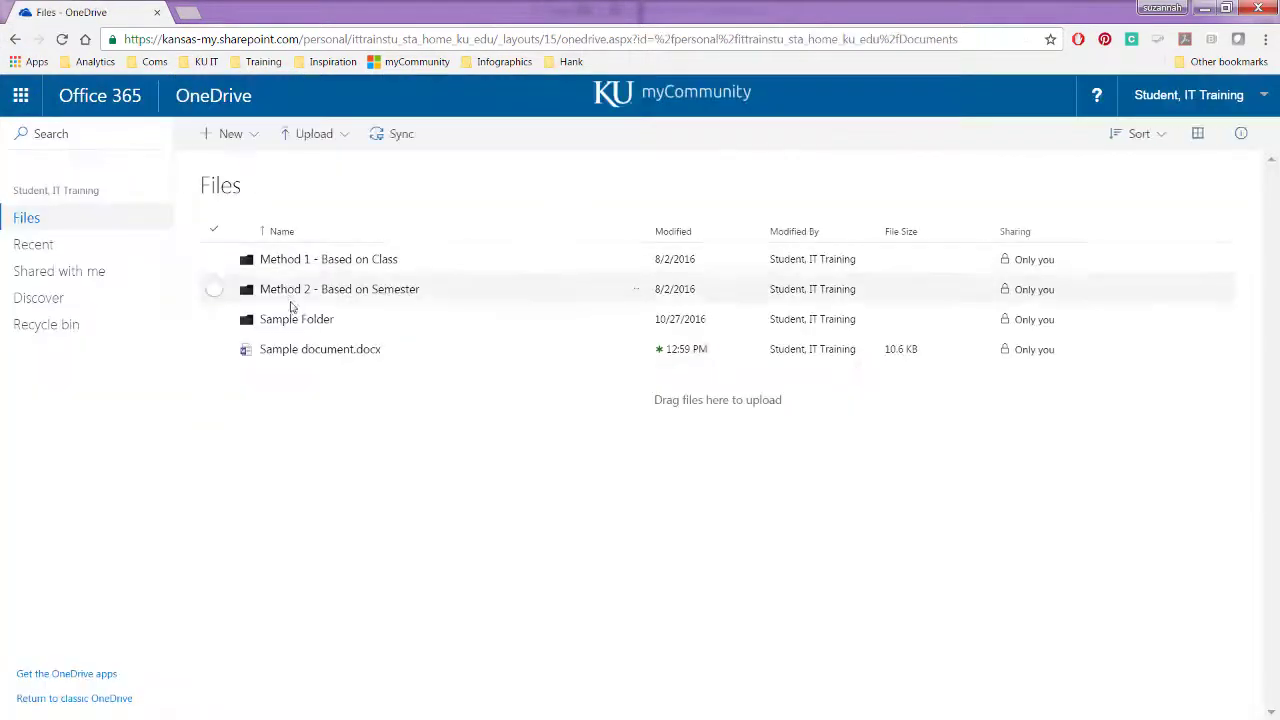
Step: Open Sample document.docx for editing in the browser, then send it to desktop Word with EDIT IN WORD
{"action": "left_click", "coordinate": [295, 352]}
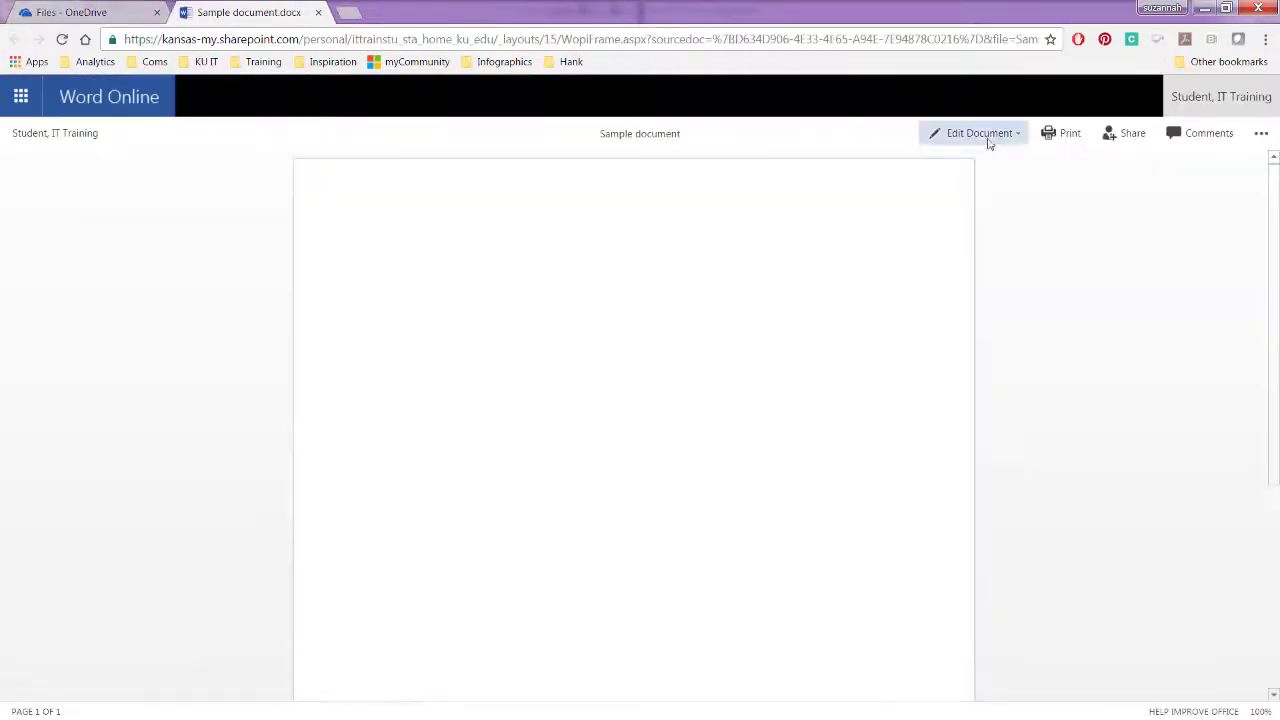
{"action": "left_click", "coordinate": [982, 134]}
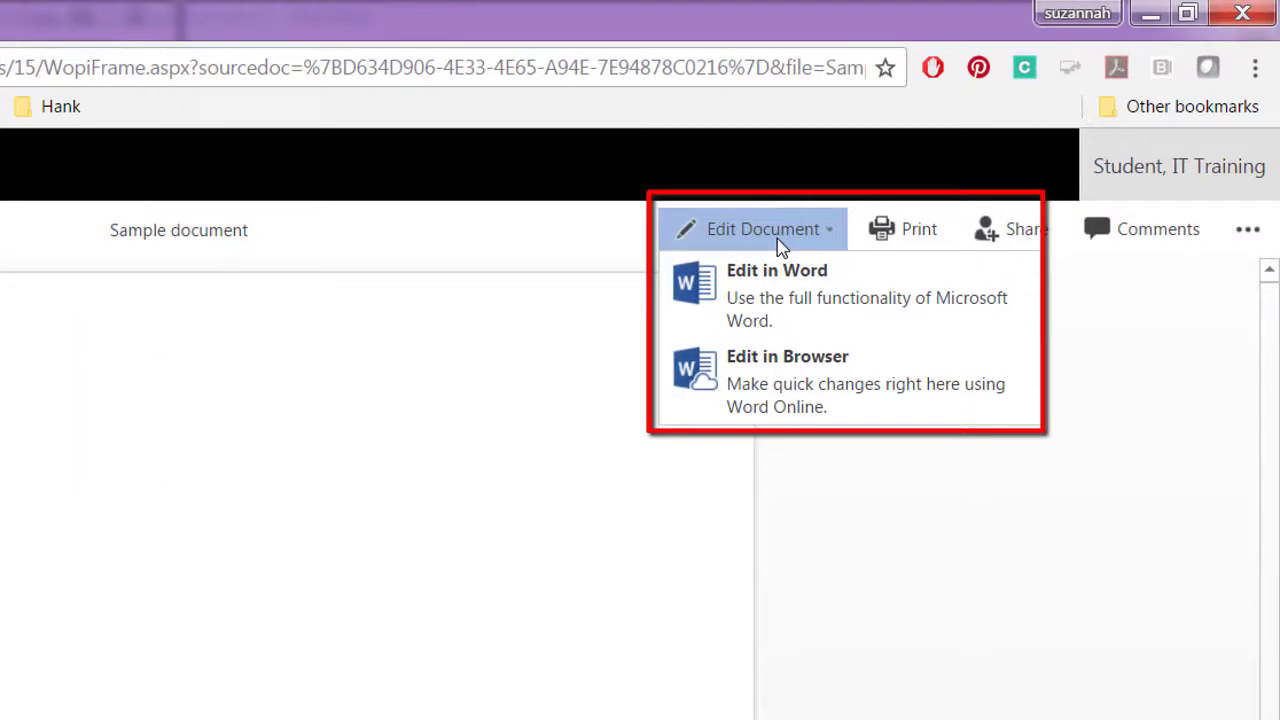
{"action": "left_click", "coordinate": [818, 388]}
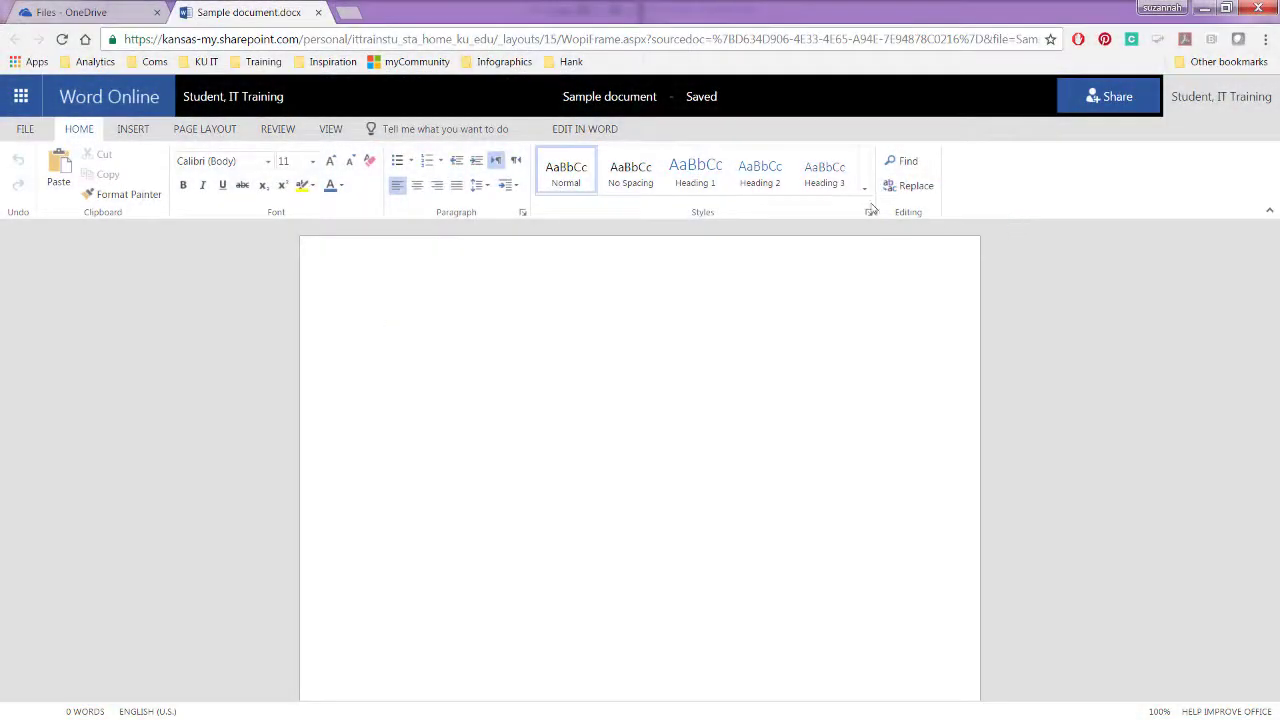
{"action": "left_click", "coordinate": [614, 131]}
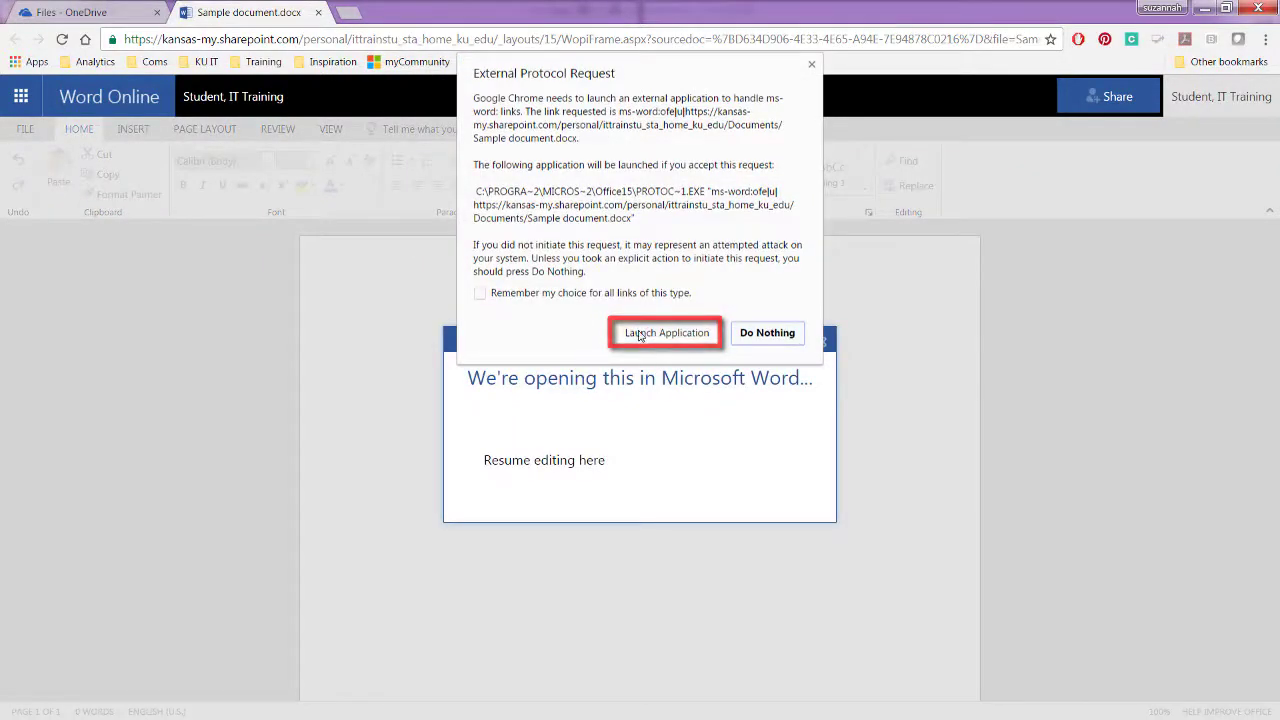
Step: Allow the browser to launch desktop Word, then sync the document's edits to the online copy
{"action": "left_click", "coordinate": [640, 335]}
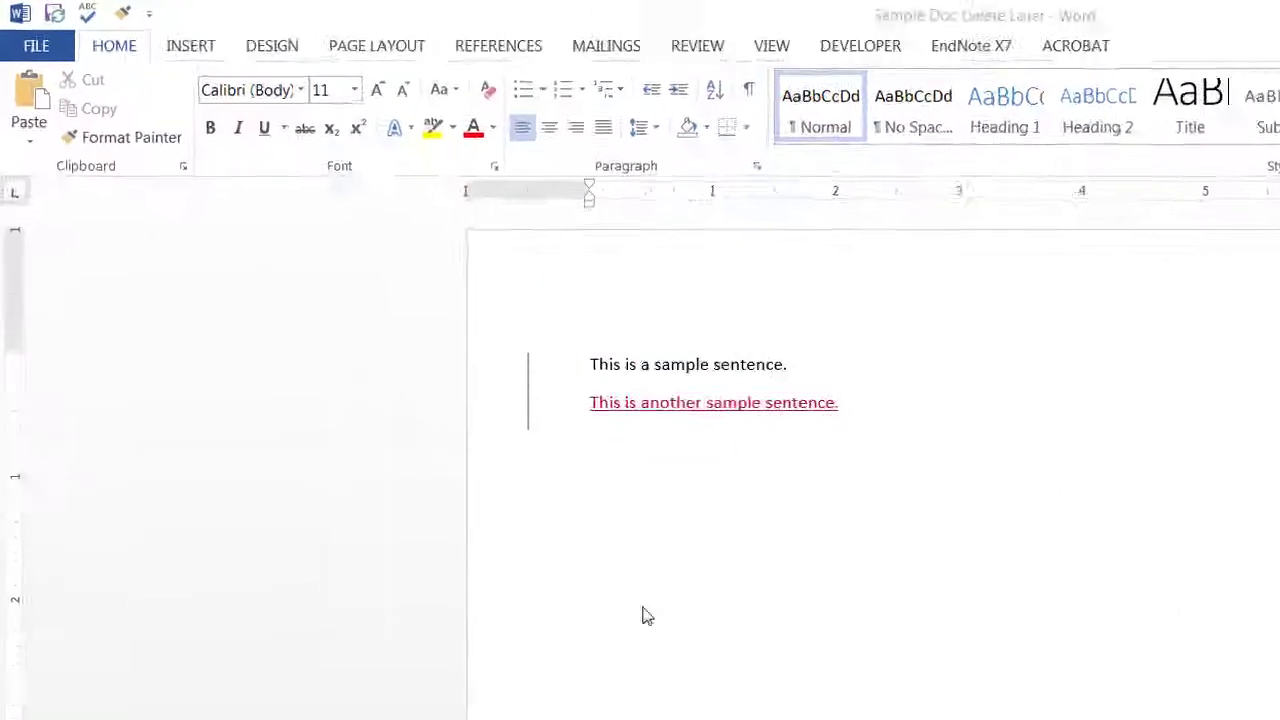
{"action": "left_click", "coordinate": [80, 22]}
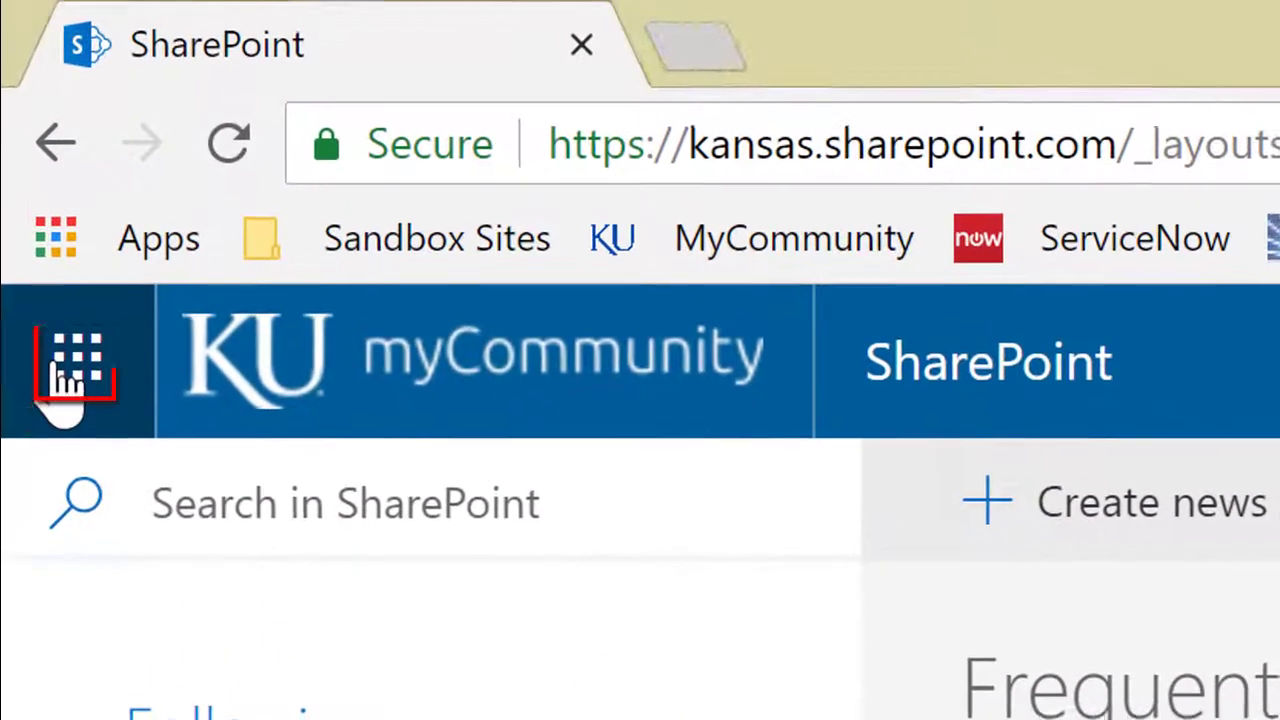
Step: Go from SharePoint to the Office 365 home page via the app launcher
{"action": "left_click", "coordinate": [60, 365]}
{"action": "left_click", "coordinate": [700, 409]}
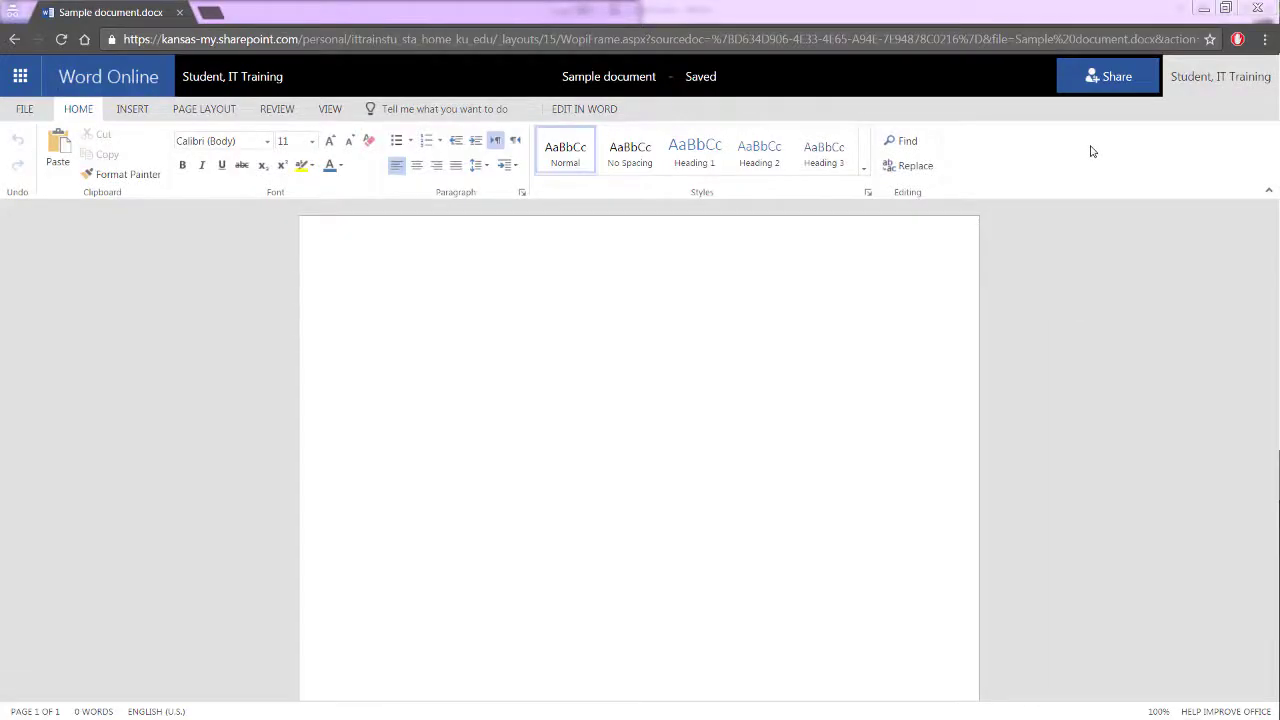
Step: Invite a colleague to edit Sample document, adding a personal message starting 'Here's'
{"action": "left_click", "coordinate": [1118, 78]}
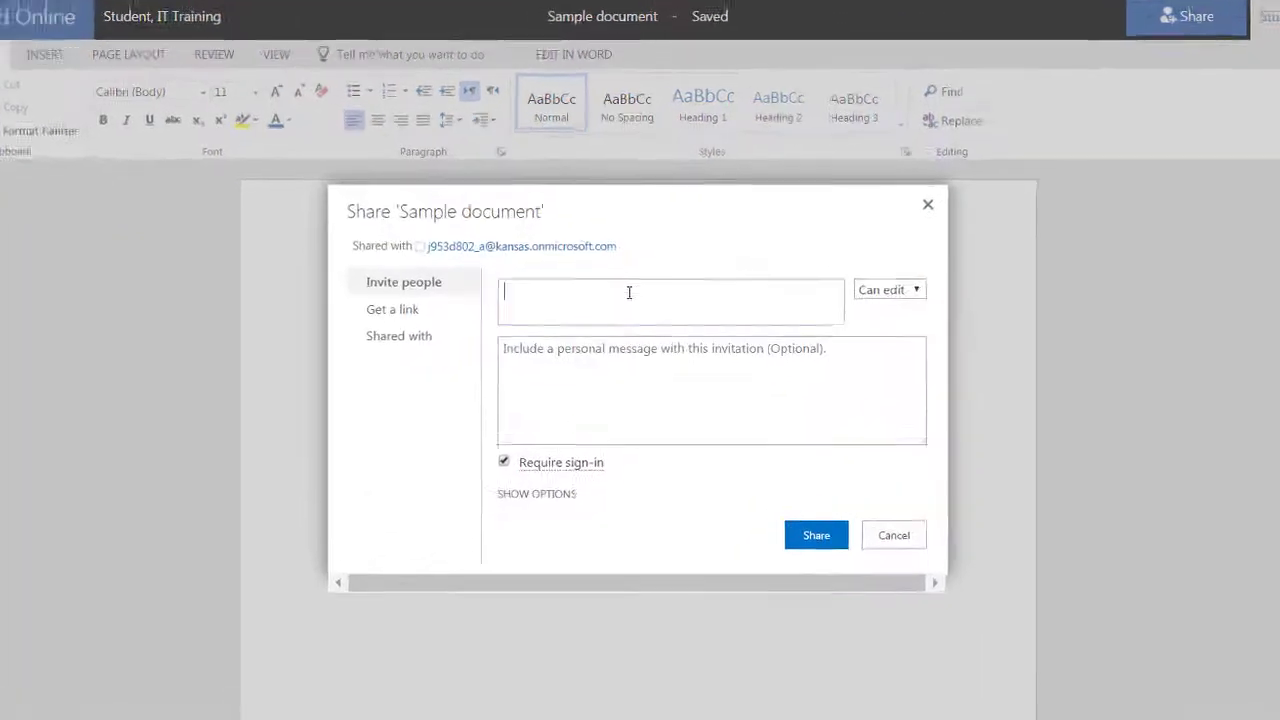
{"action": "type", "text": "johannes, suzie"}
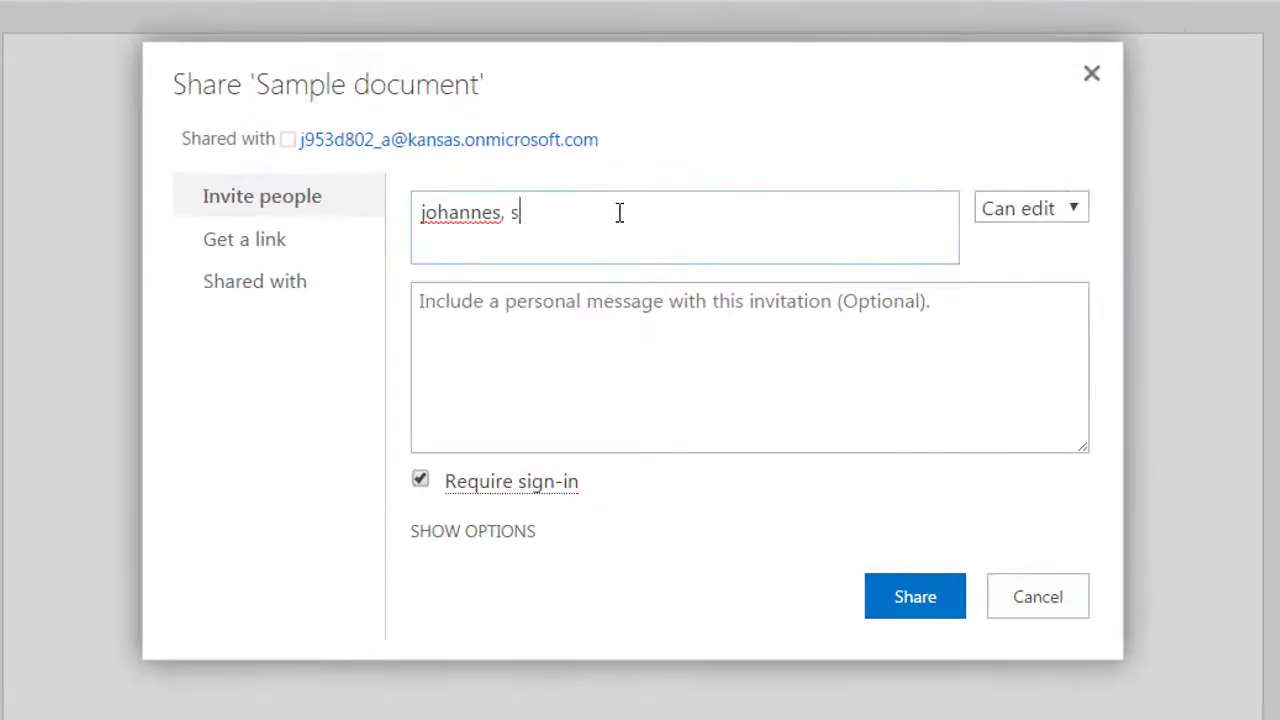
{"action": "left_click", "coordinate": [598, 300]}
{"action": "left_click", "coordinate": [527, 534]}
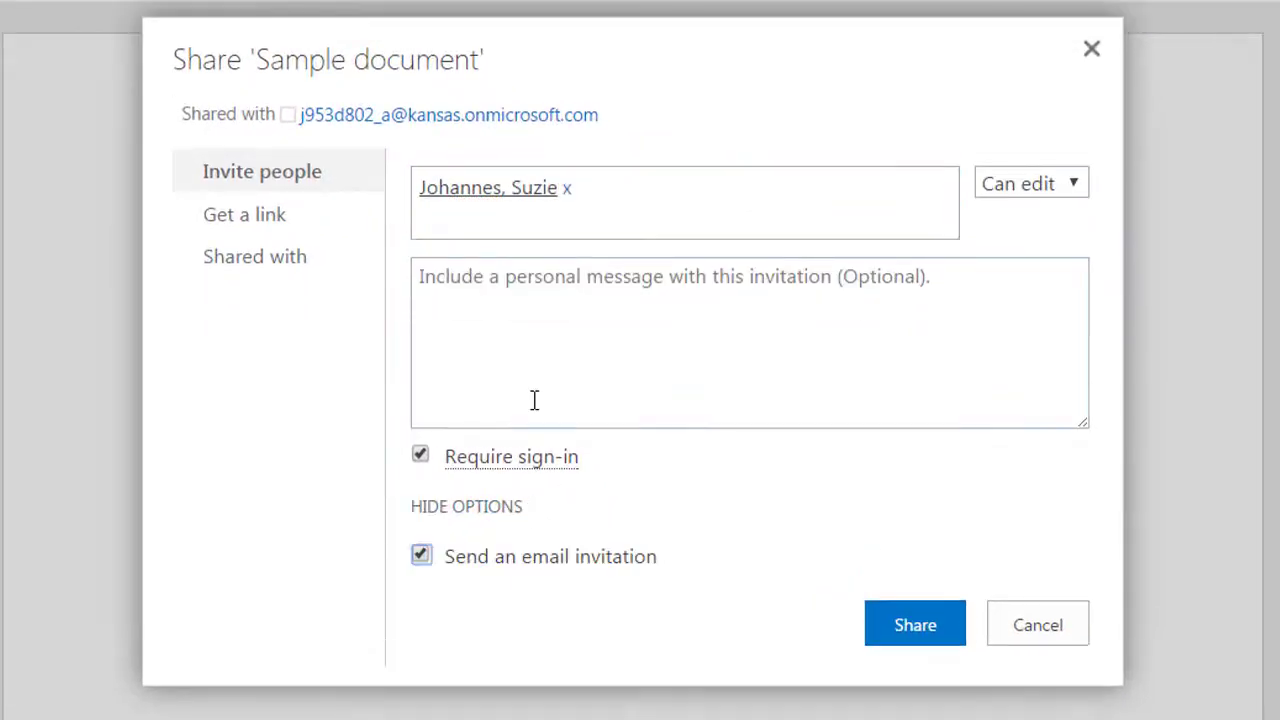
{"action": "left_click", "coordinate": [532, 400]}
{"action": "type", "text": "Here's"}
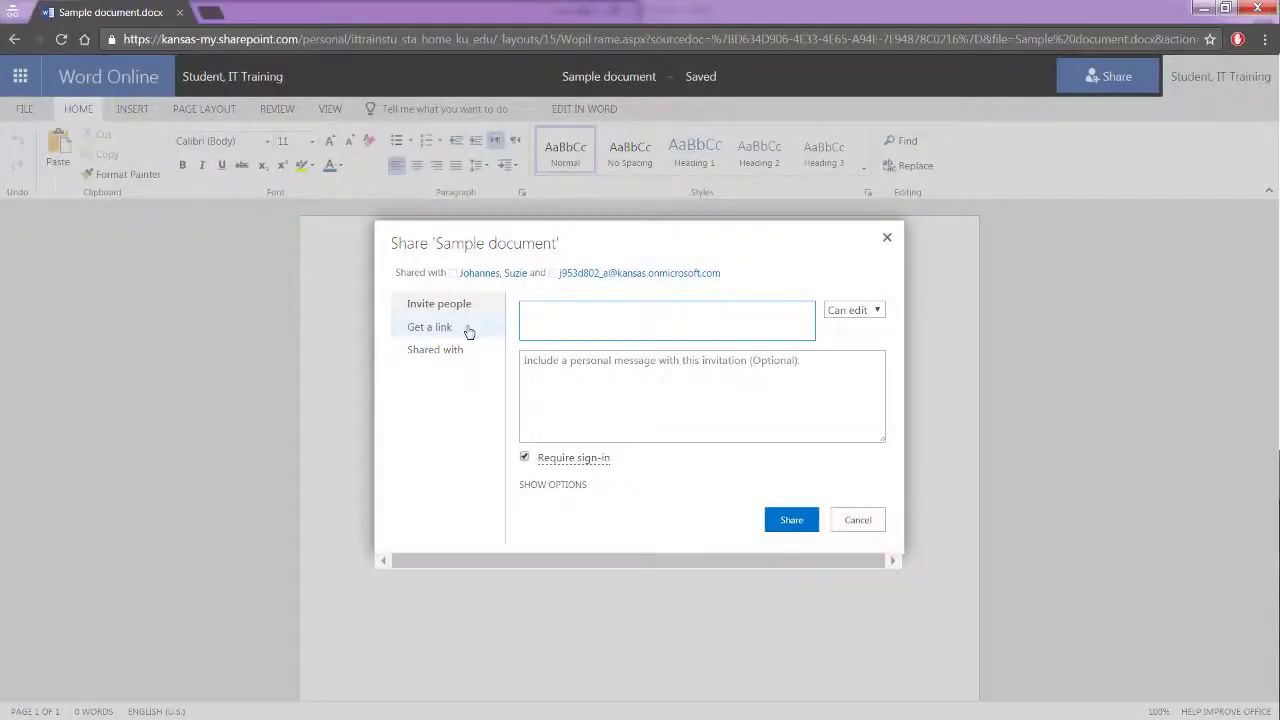
Step: Create an 'Edit link - no sign-in required' link and select its URL for copying
{"action": "left_click", "coordinate": [440, 328]}
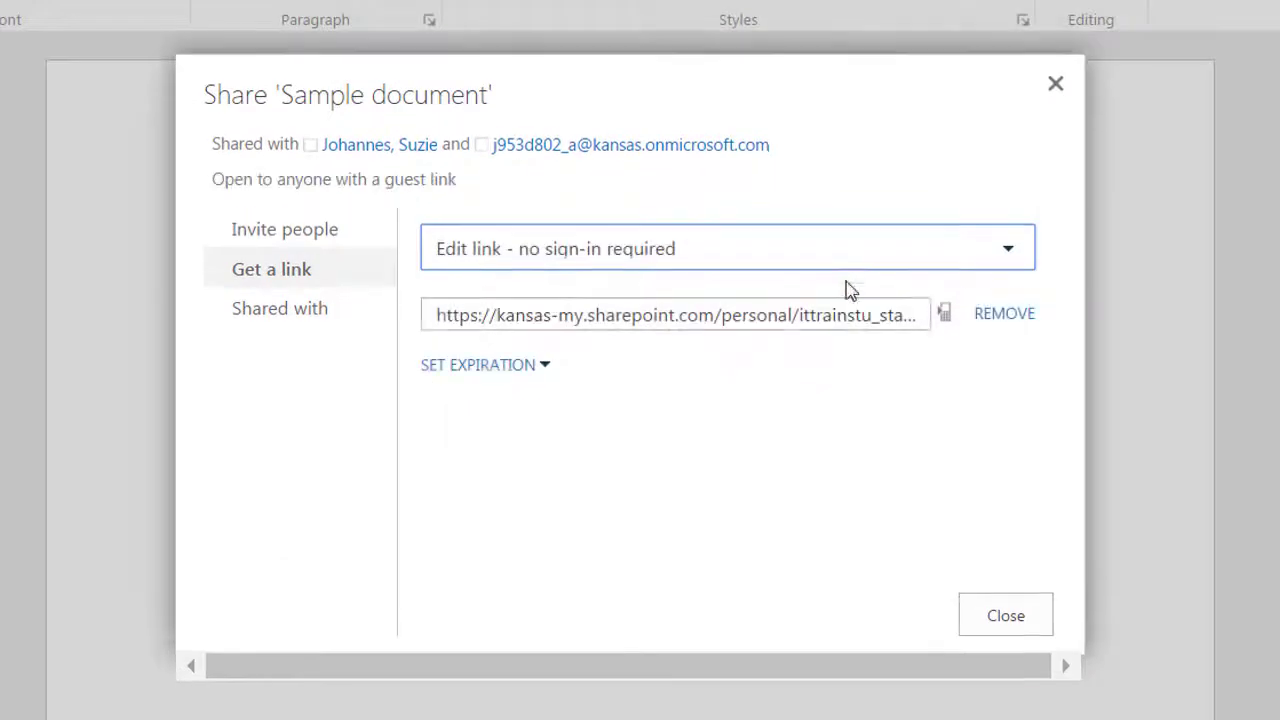
{"action": "left_click", "coordinate": [950, 262]}
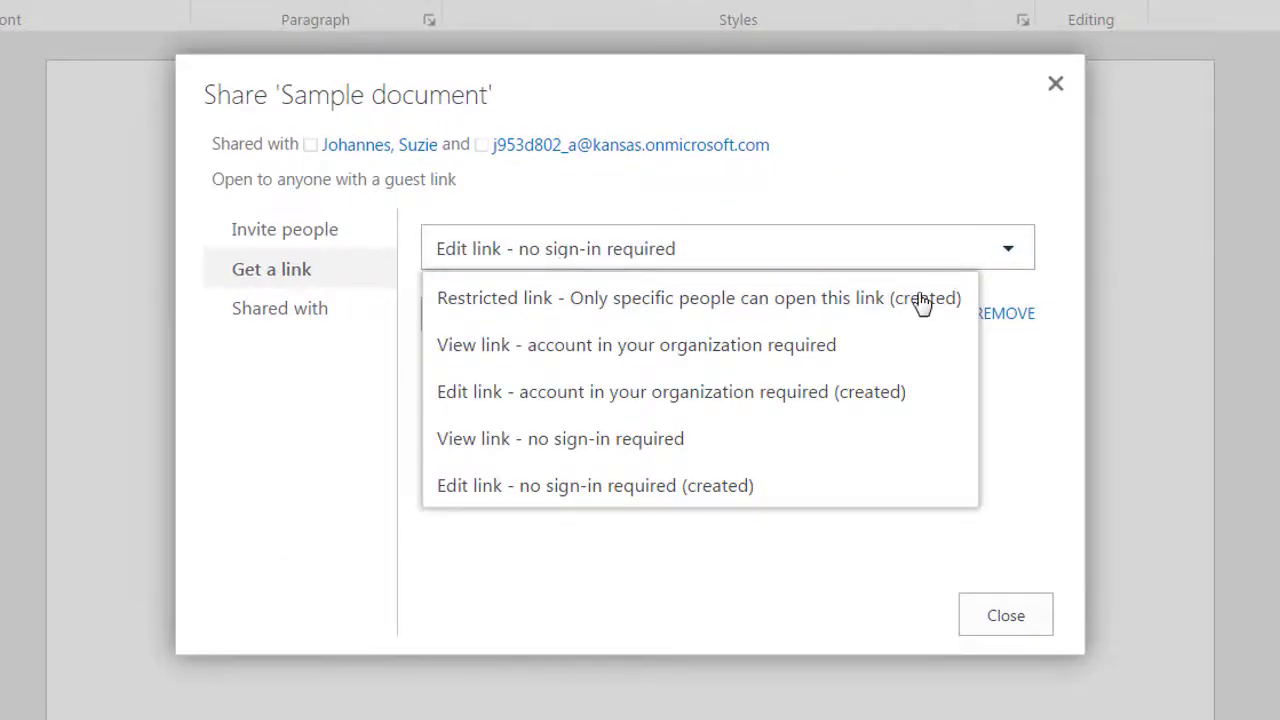
{"action": "left_click", "coordinate": [816, 490]}
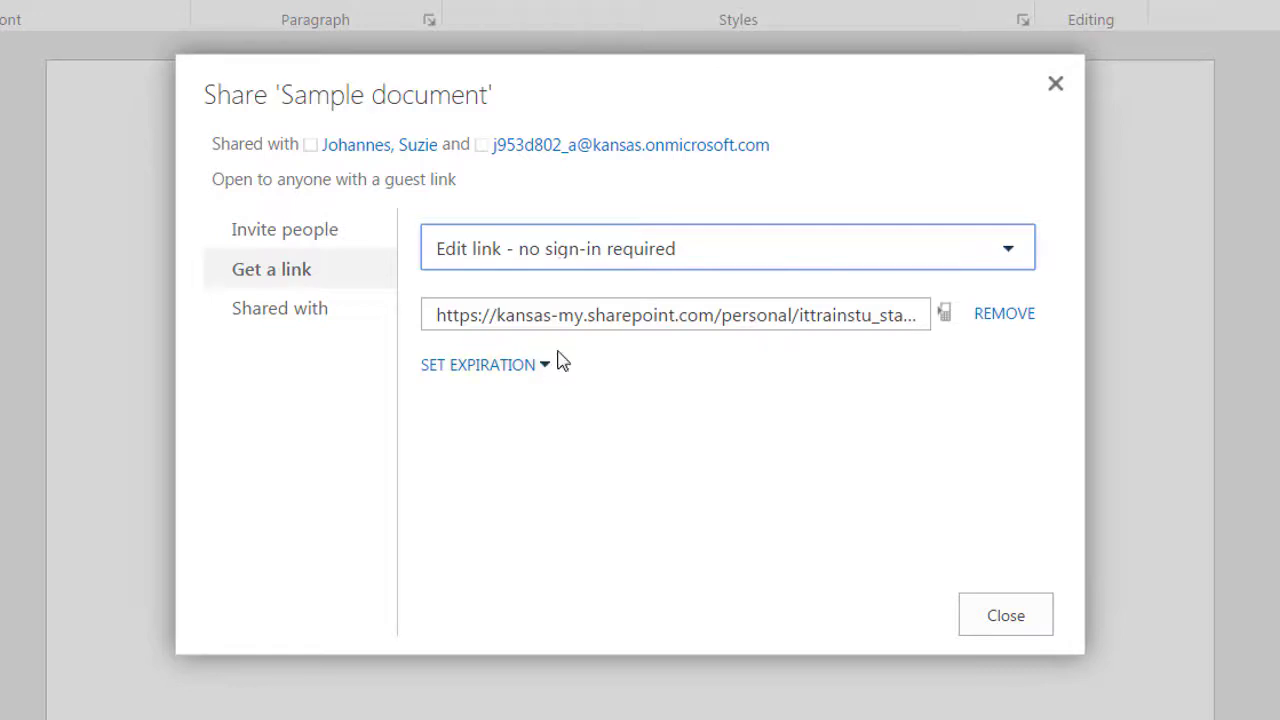
{"action": "left_click", "coordinate": [580, 315]}
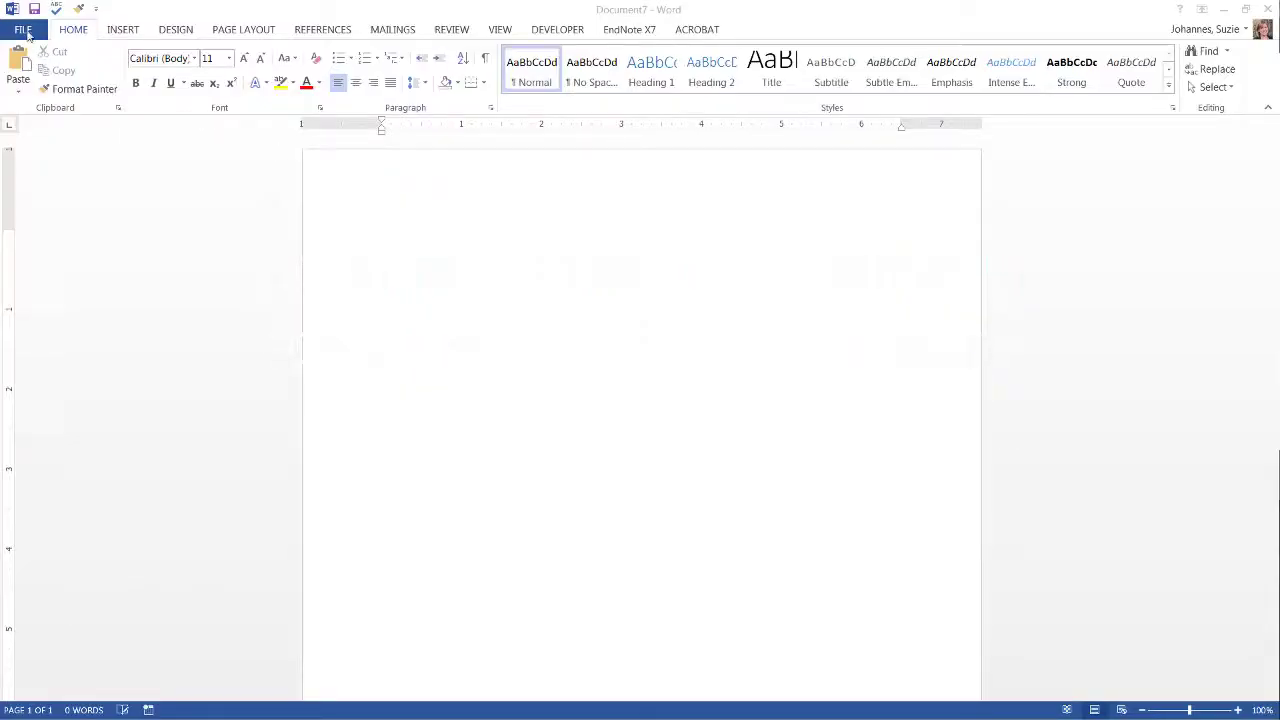
Step: Start Save As for the blank document to OneDrive - The University of Kansas and browse its folders
{"action": "left_click", "coordinate": [22, 30]}
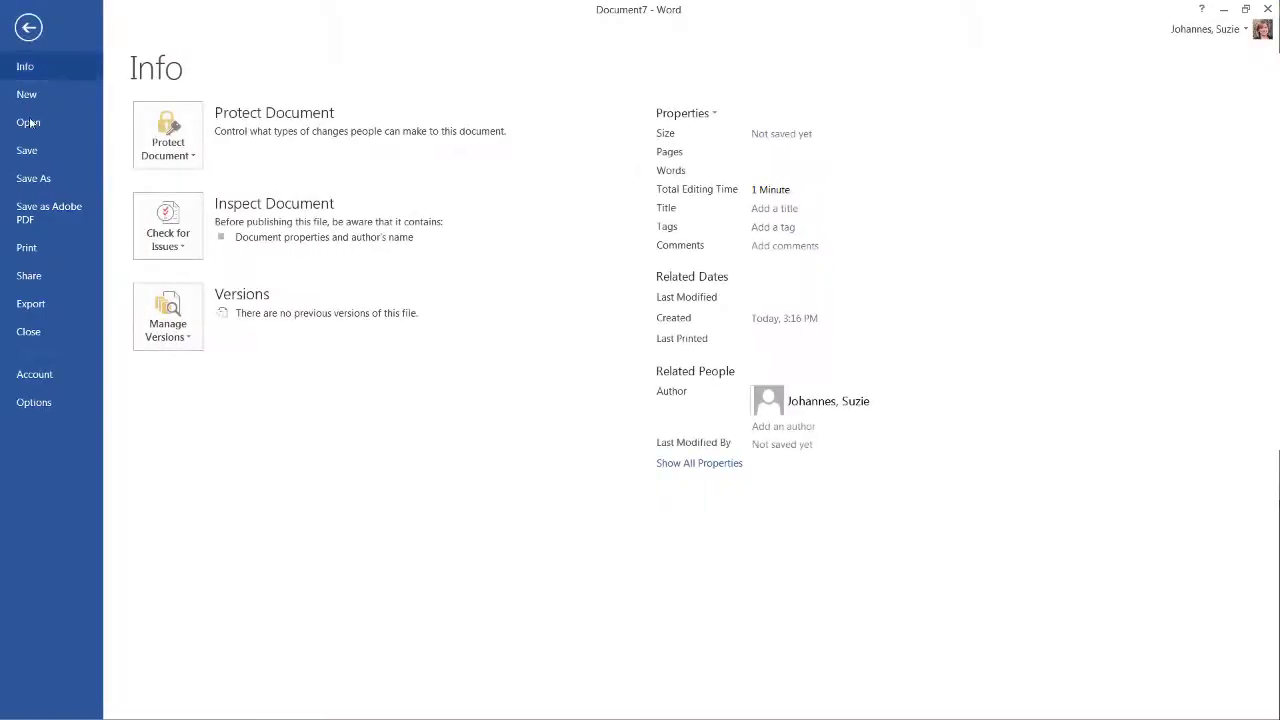
{"action": "left_click", "coordinate": [29, 174]}
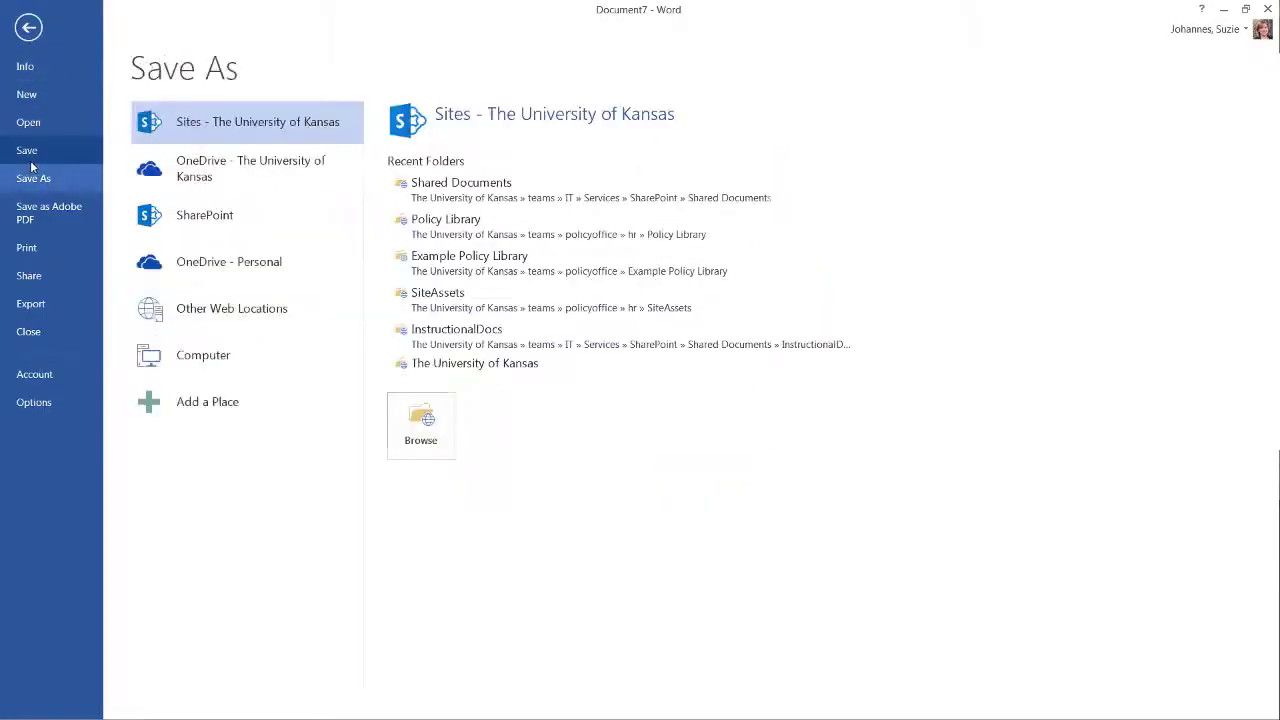
{"action": "left_click", "coordinate": [275, 175]}
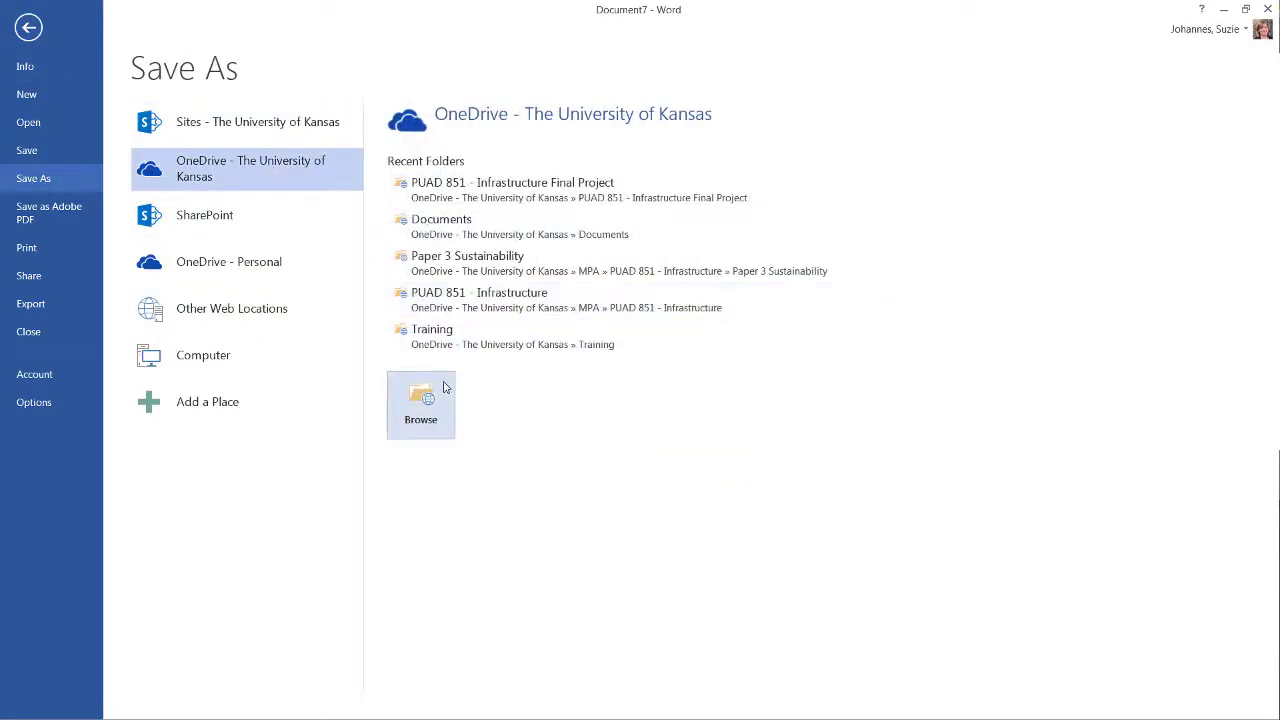
{"action": "left_click", "coordinate": [421, 405]}
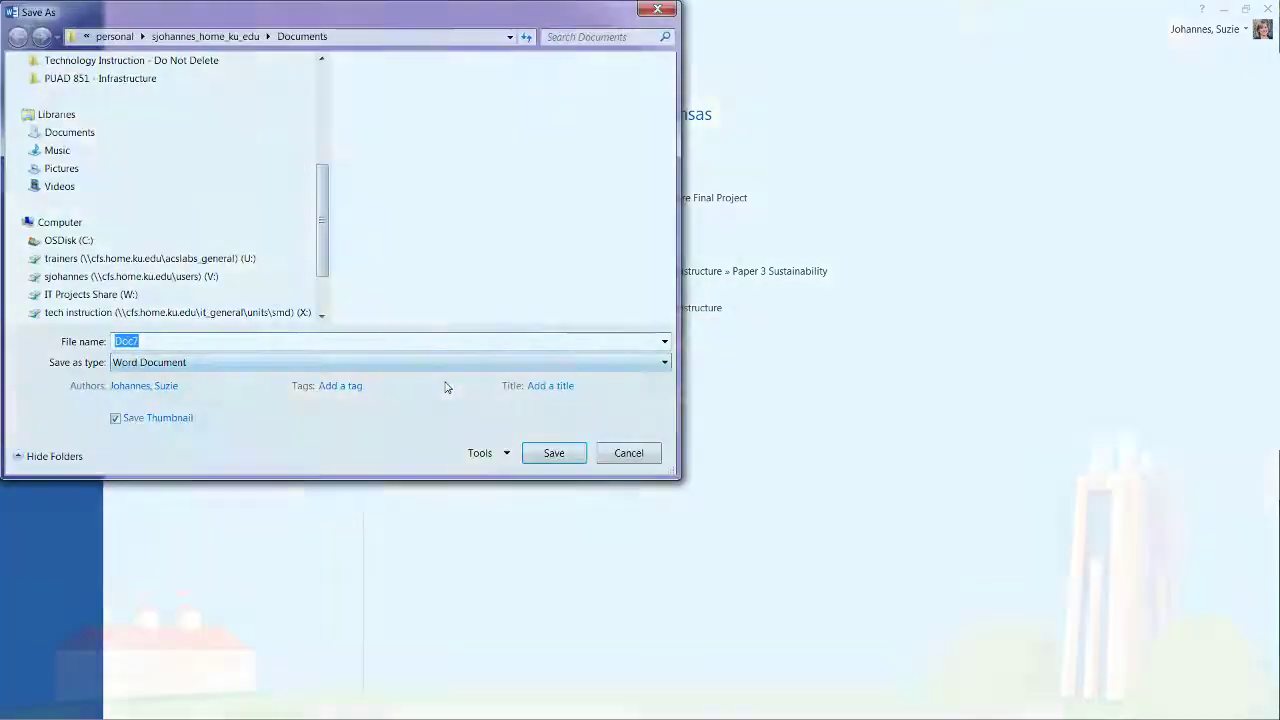